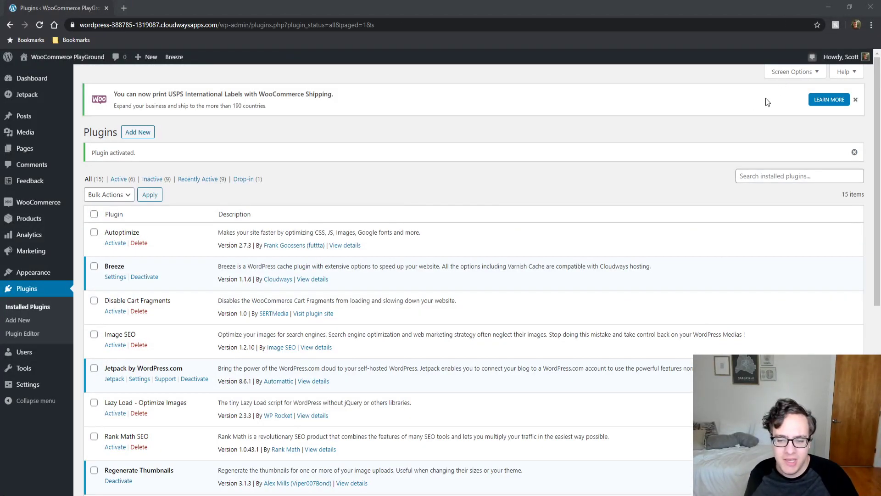
Open the Regenerate Thumbnails tool from the Tools menu in the admin sidebar.
click(782, 128)
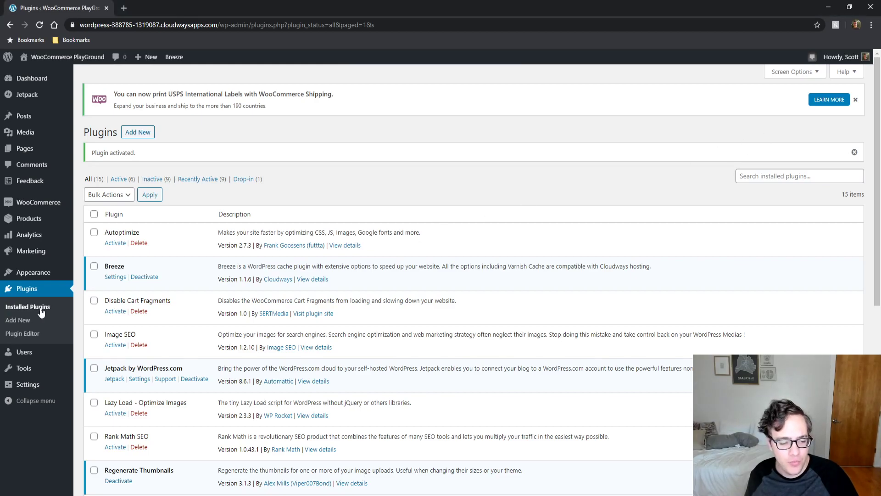
mouse_move(23, 367)
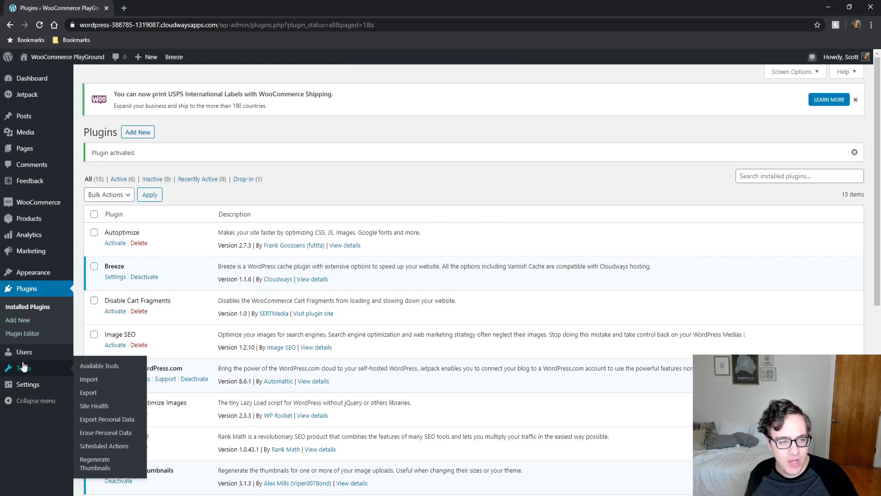
click(100, 463)
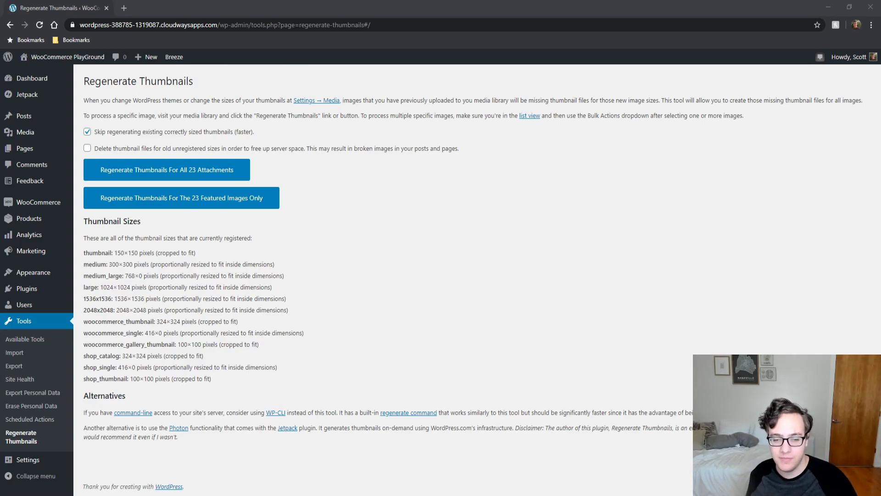
click(423, 185)
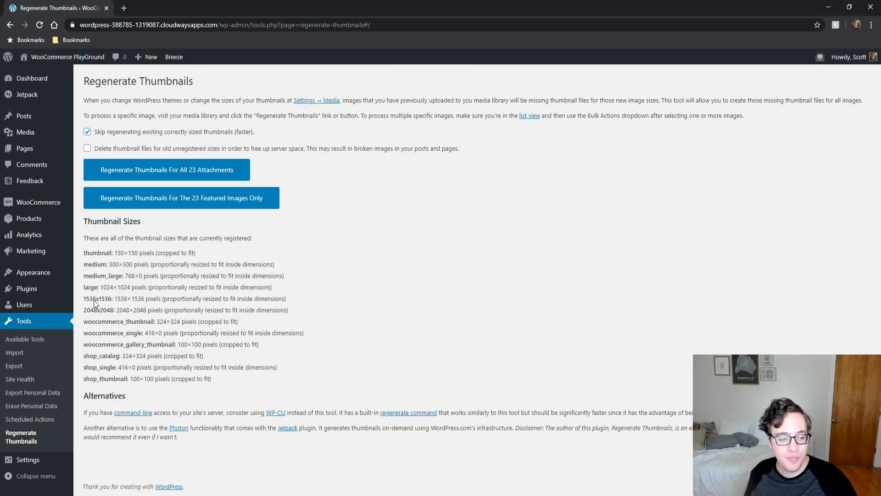
mouse_move(41, 463)
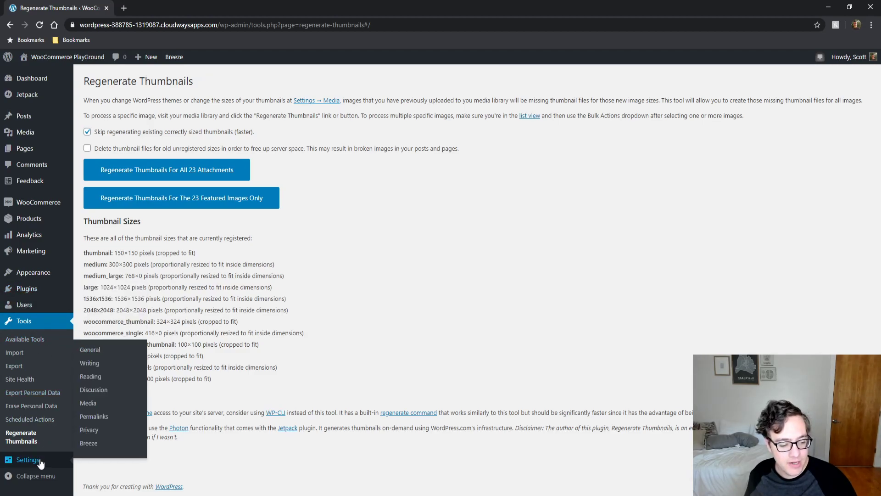
Open Settings > Media in a new browser tab and switch to it.
middle_click(103, 350)
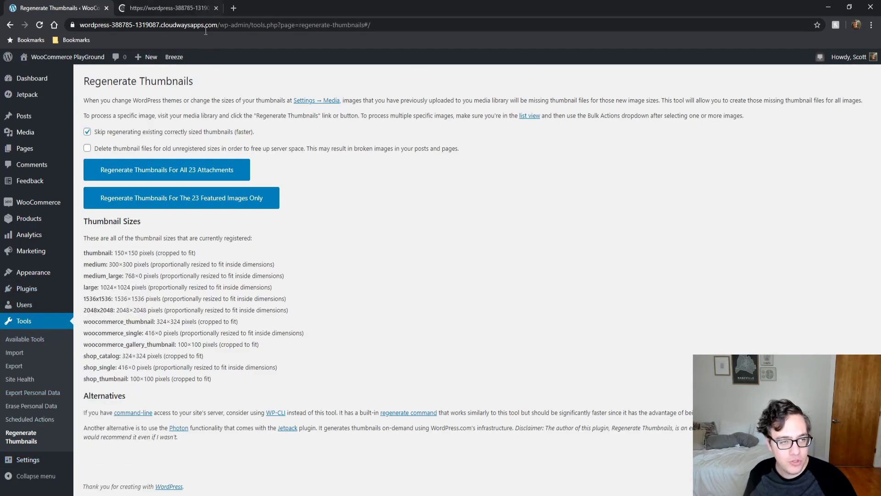
click(216, 7)
mouse_move(39, 463)
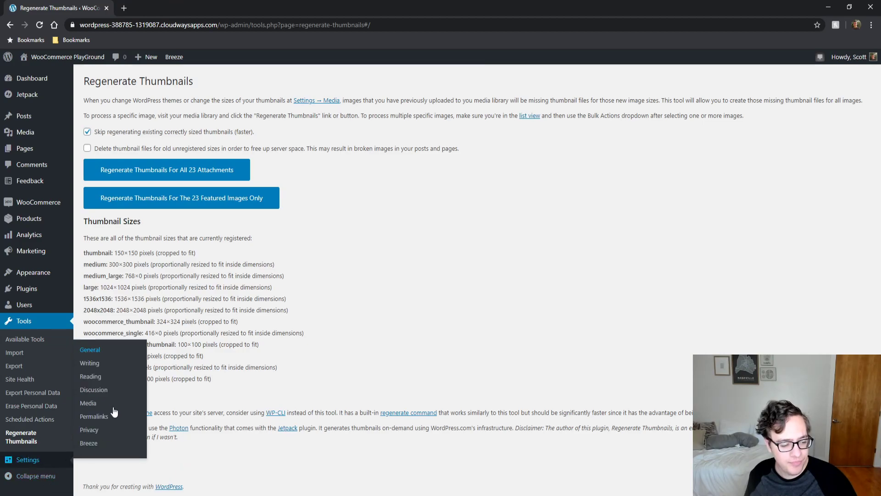
middle_click(97, 406)
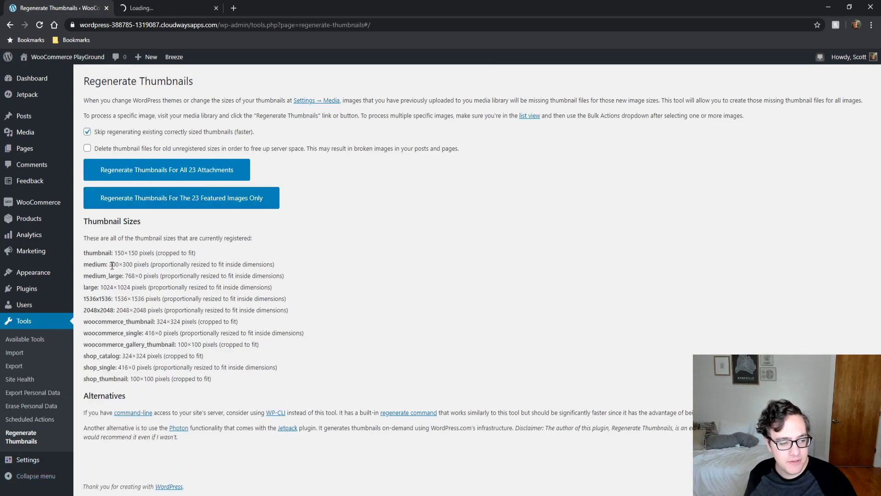
drag(107, 266, 133, 253)
key(ctrl+Tab)
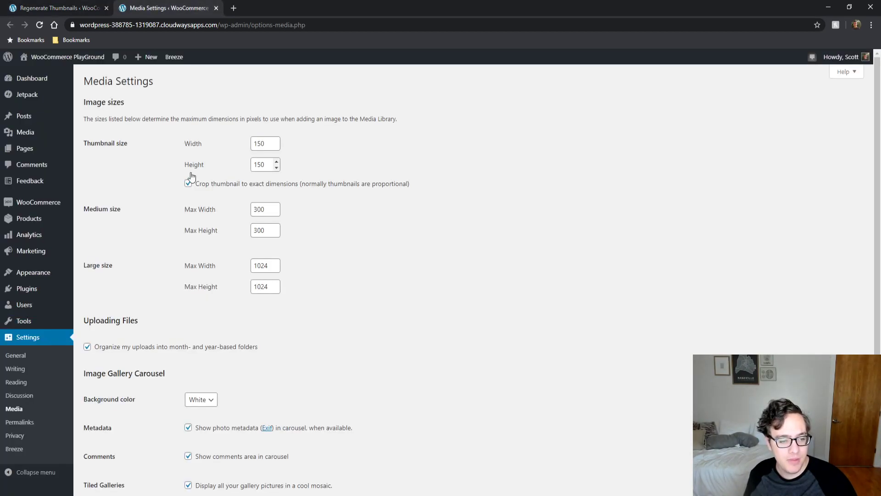
Change Medium Max Width and Max Height from 300 to 500 and save the changes.
click(257, 208)
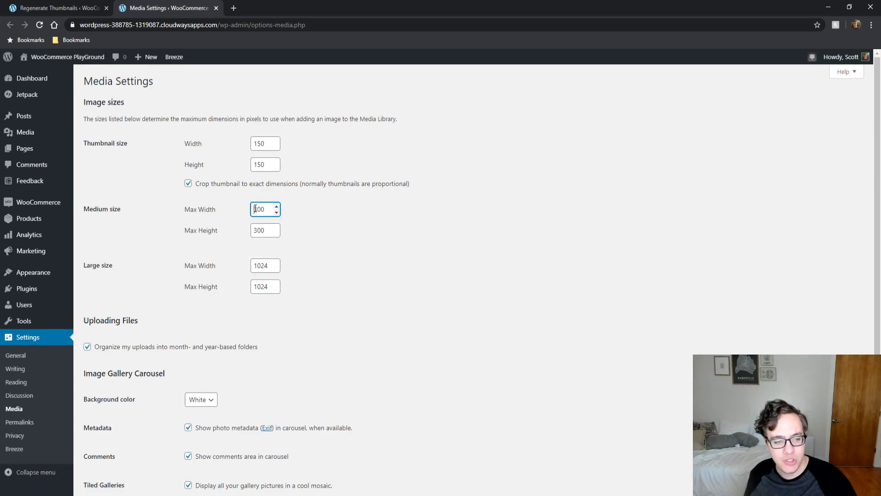
drag(256, 209, 243, 214)
text(5)
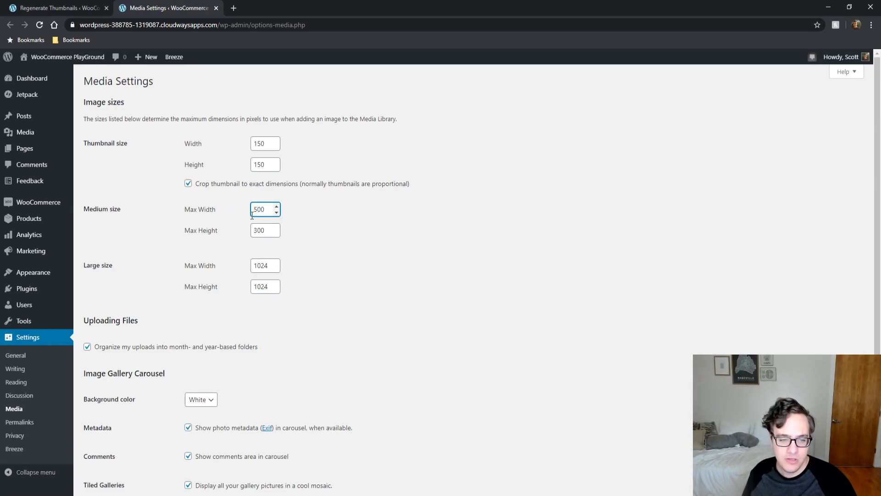
click(255, 231)
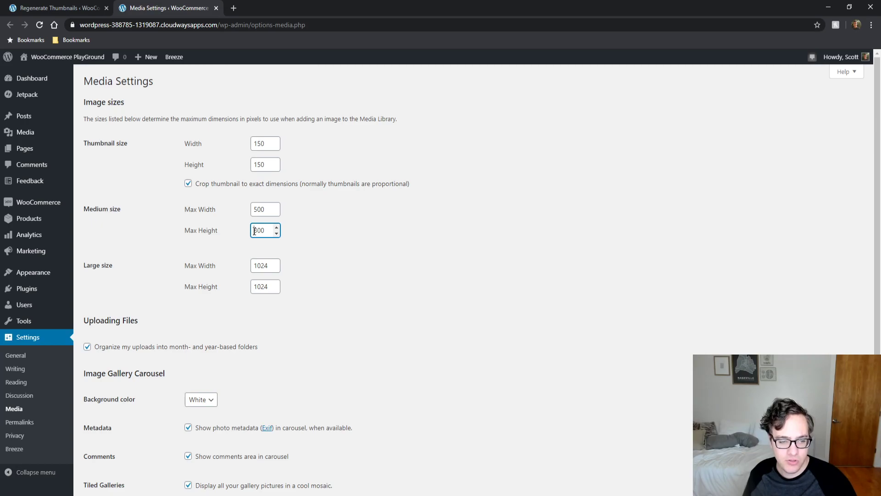
drag(256, 231, 236, 234)
text(5)
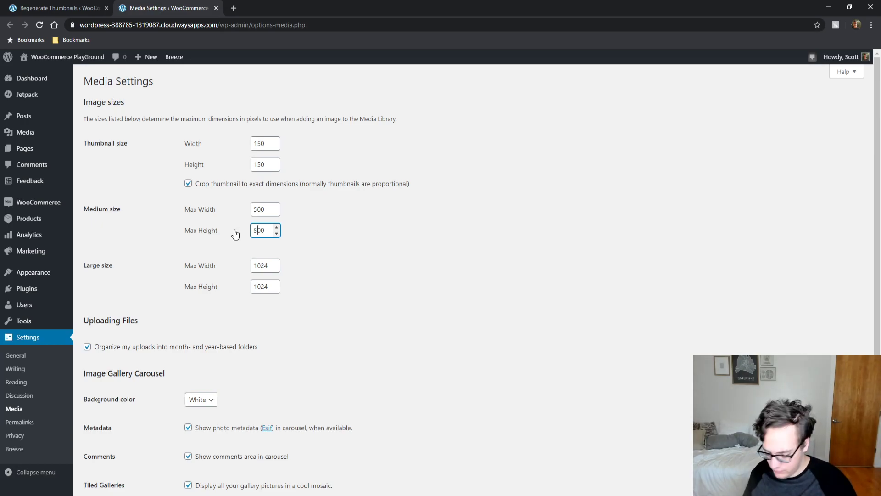
scroll(181, 360, down, 3)
click(102, 445)
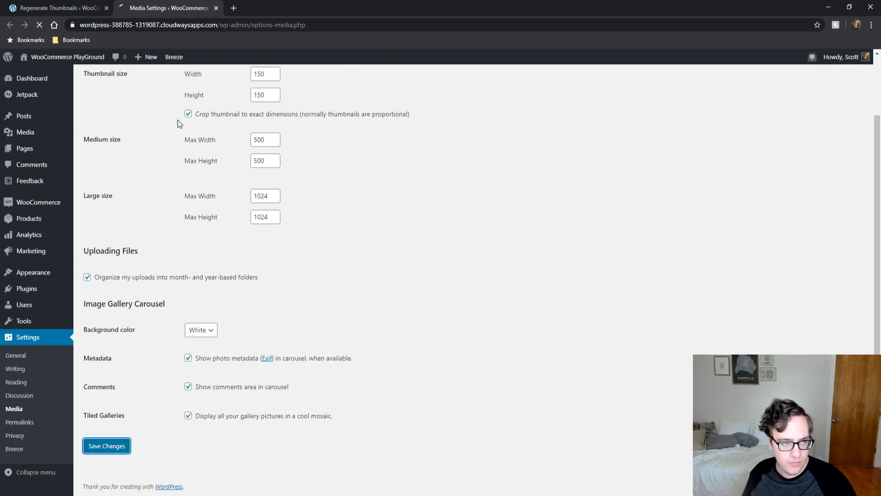
Reload the Regenerate Thumbnails tab so the medium size reads 500×500.
click(57, 7)
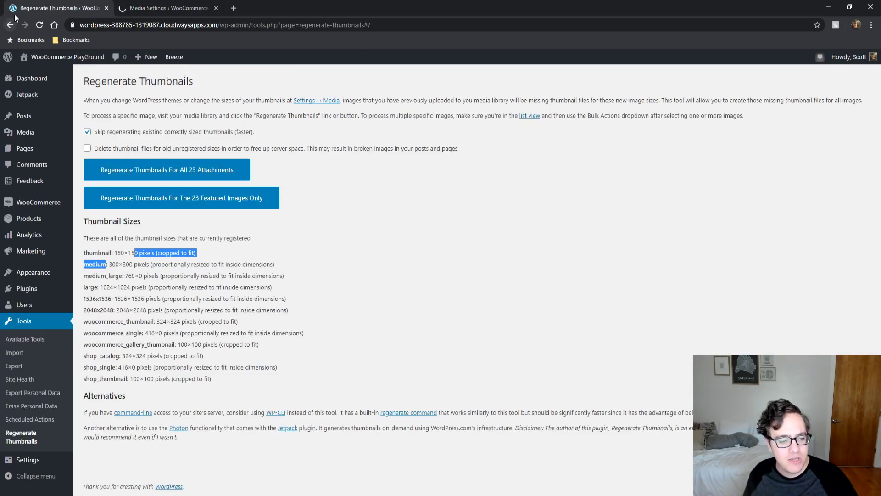
click(39, 25)
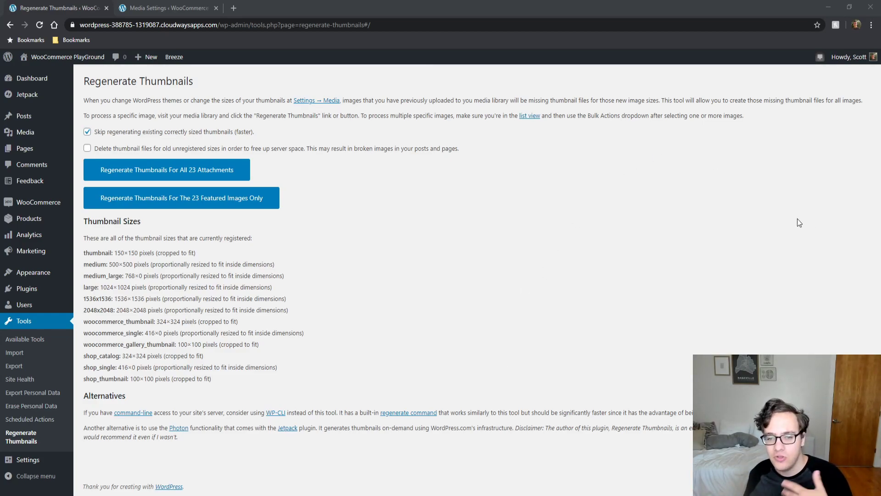
click(790, 231)
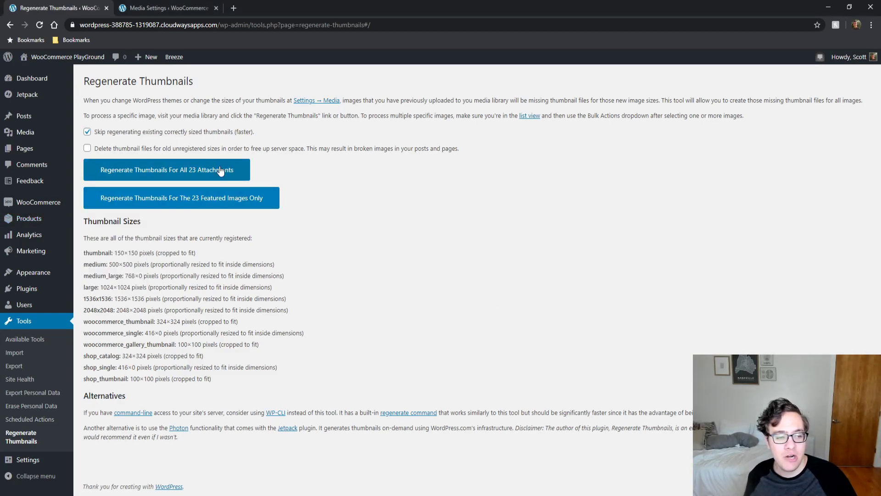
Enable 'Delete thumbnail files for old unregistered sizes' and review the listed sizes.
click(149, 149)
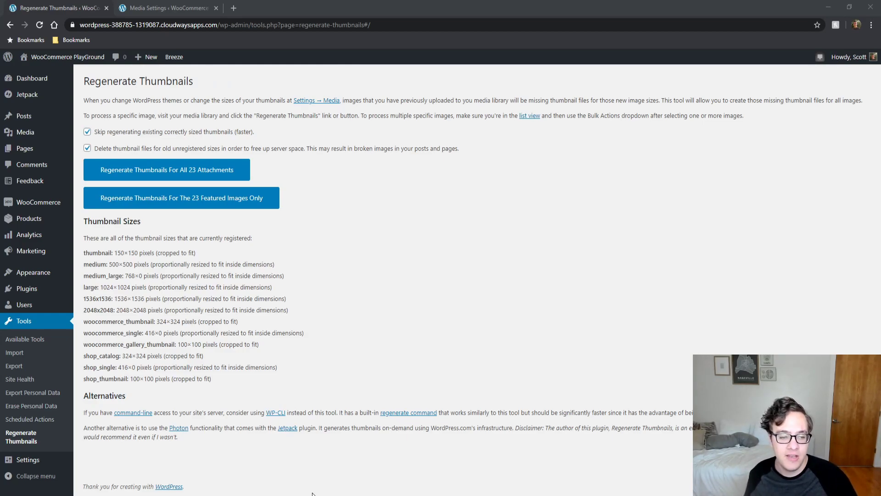
click(792, 261)
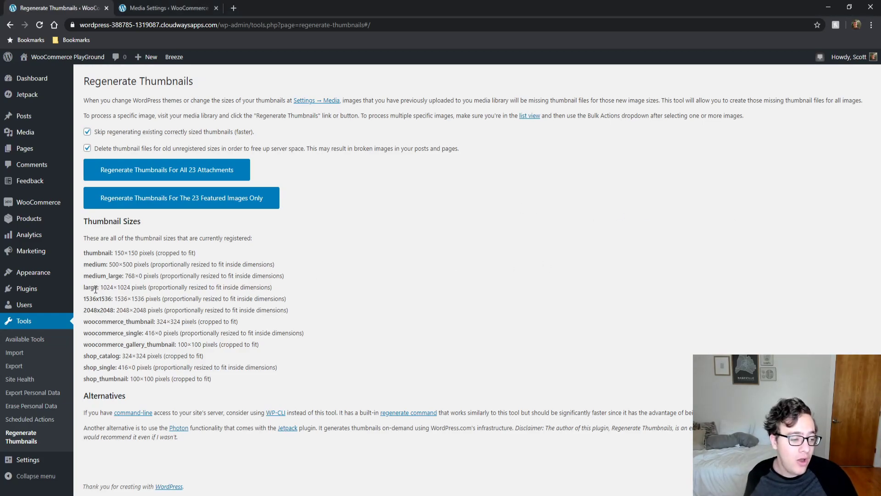
drag(89, 289, 97, 290)
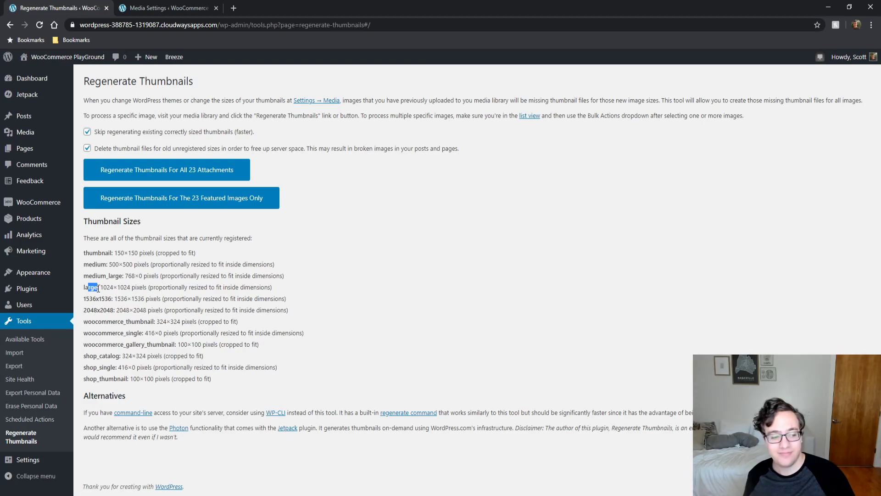
drag(98, 289, 96, 289)
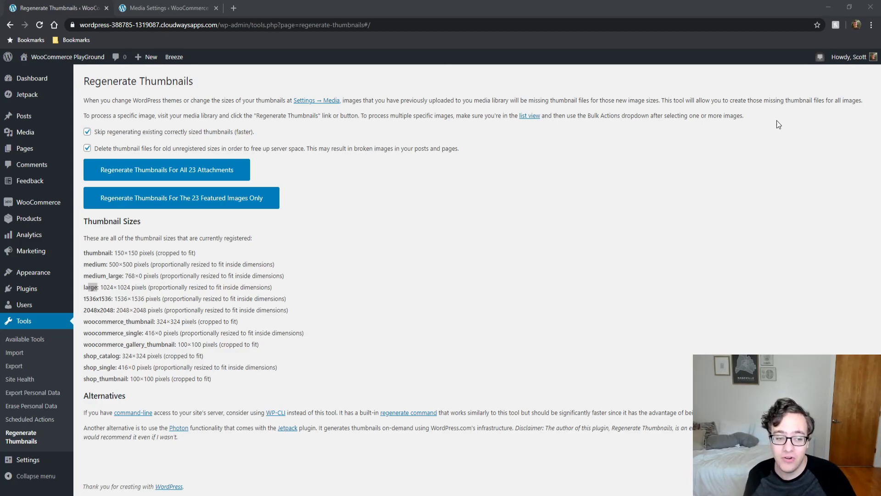
Run 'Regenerate Thumbnails For All 23 Attachments' and wait for the All done message.
click(779, 124)
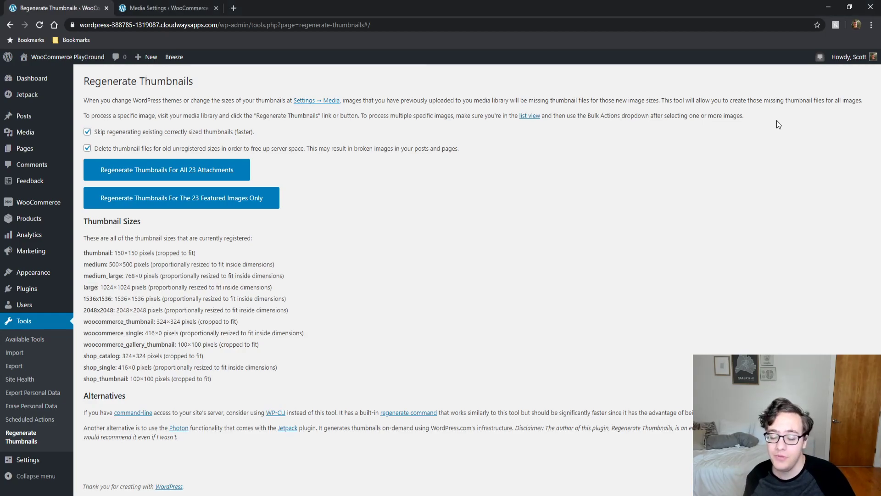
click(181, 170)
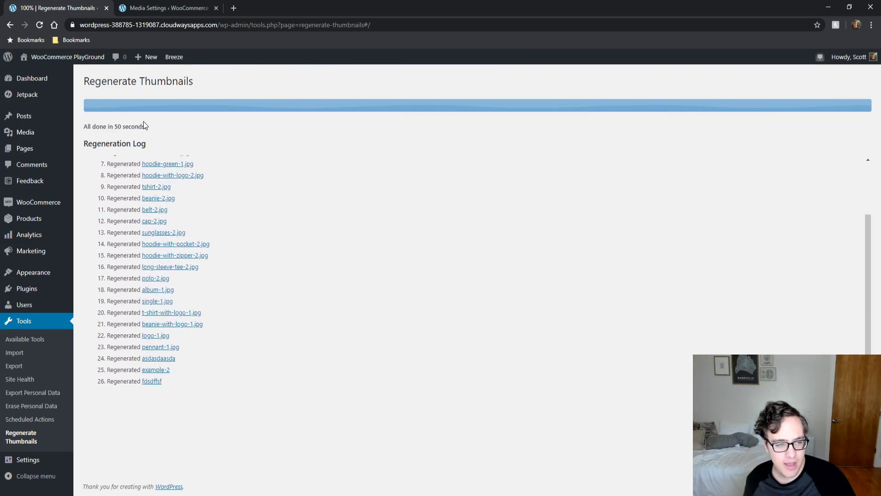
drag(143, 121, 94, 131)
double_click(97, 127)
click(97, 128)
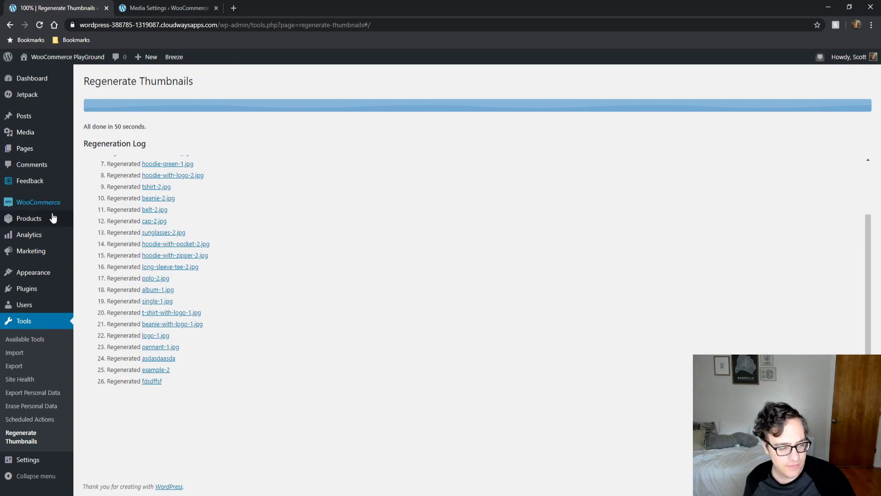
Show the installed Plugins list and scroll to the active Regenerate Thumbnails entry.
mouse_move(30, 297)
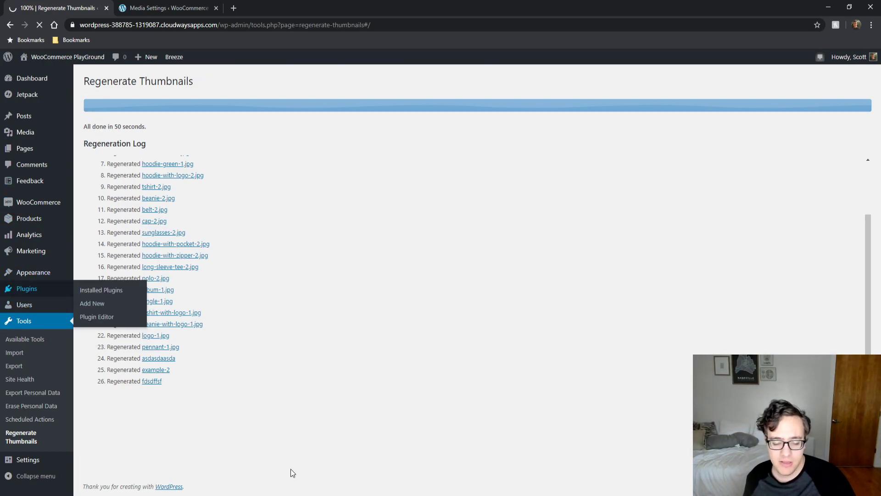
key(F5)
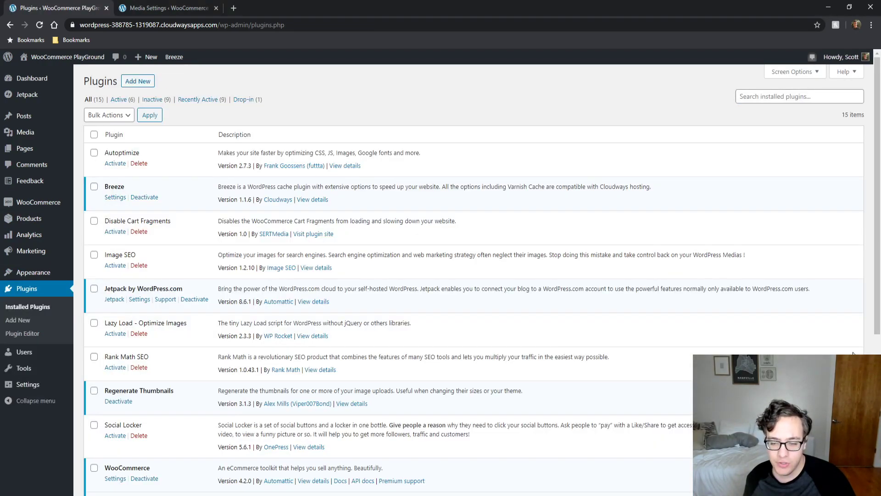
scroll(301, 420, down, 1)
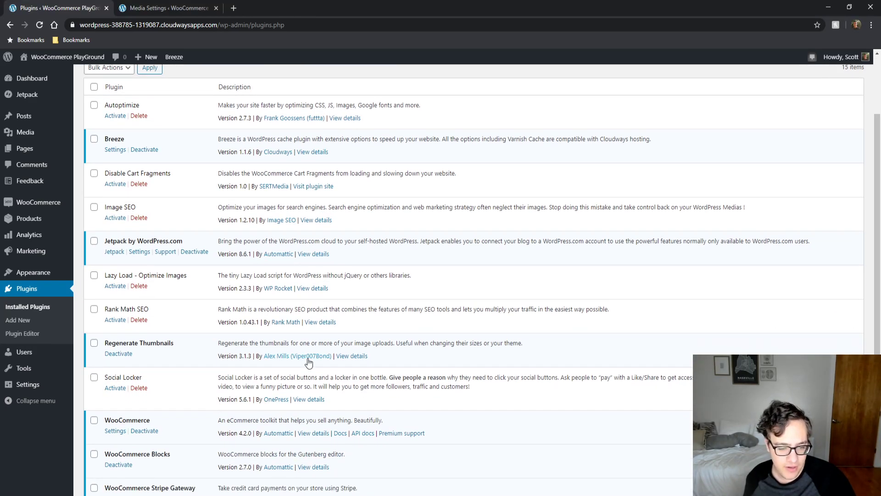